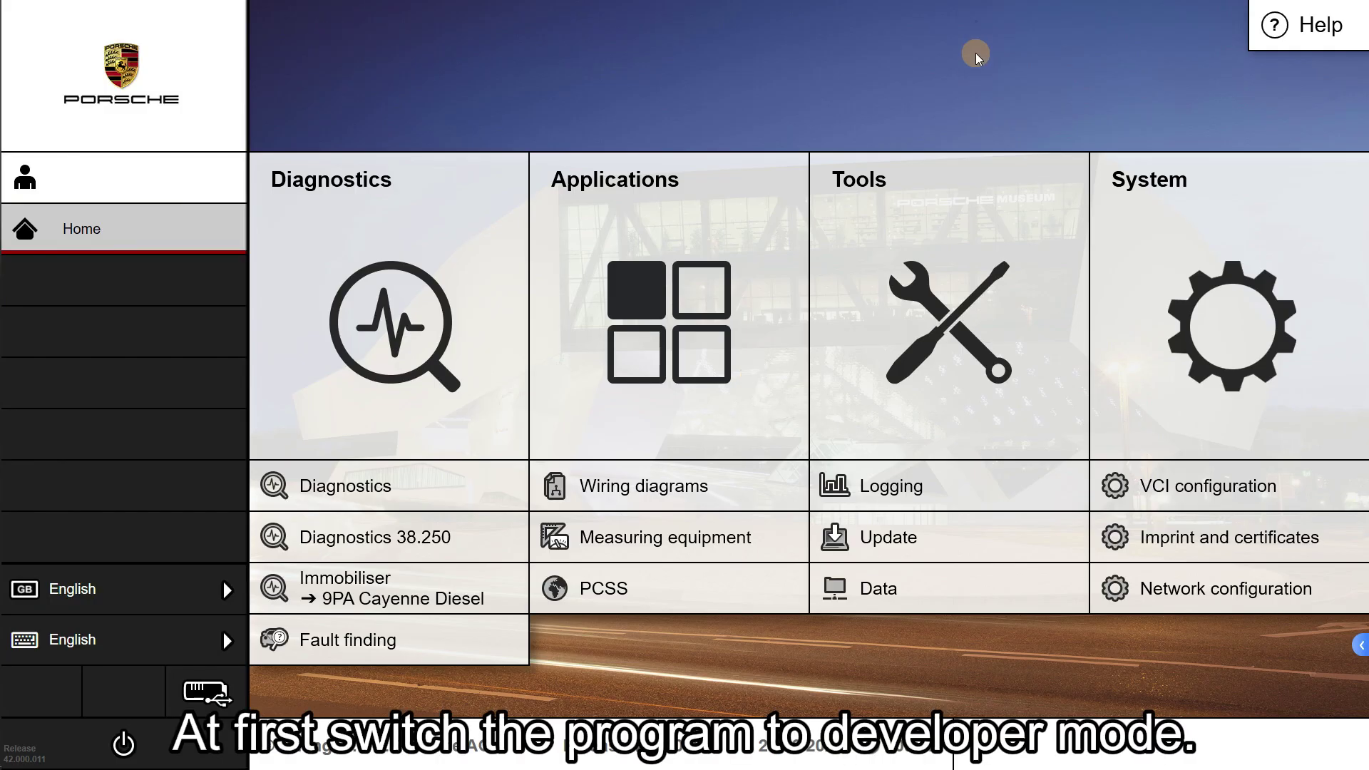
# Enable developer mode in system settings and start diagnostics to detect model line 92A.
pyautogui.click(1216, 307)
pyautogui.click(1115, 253)
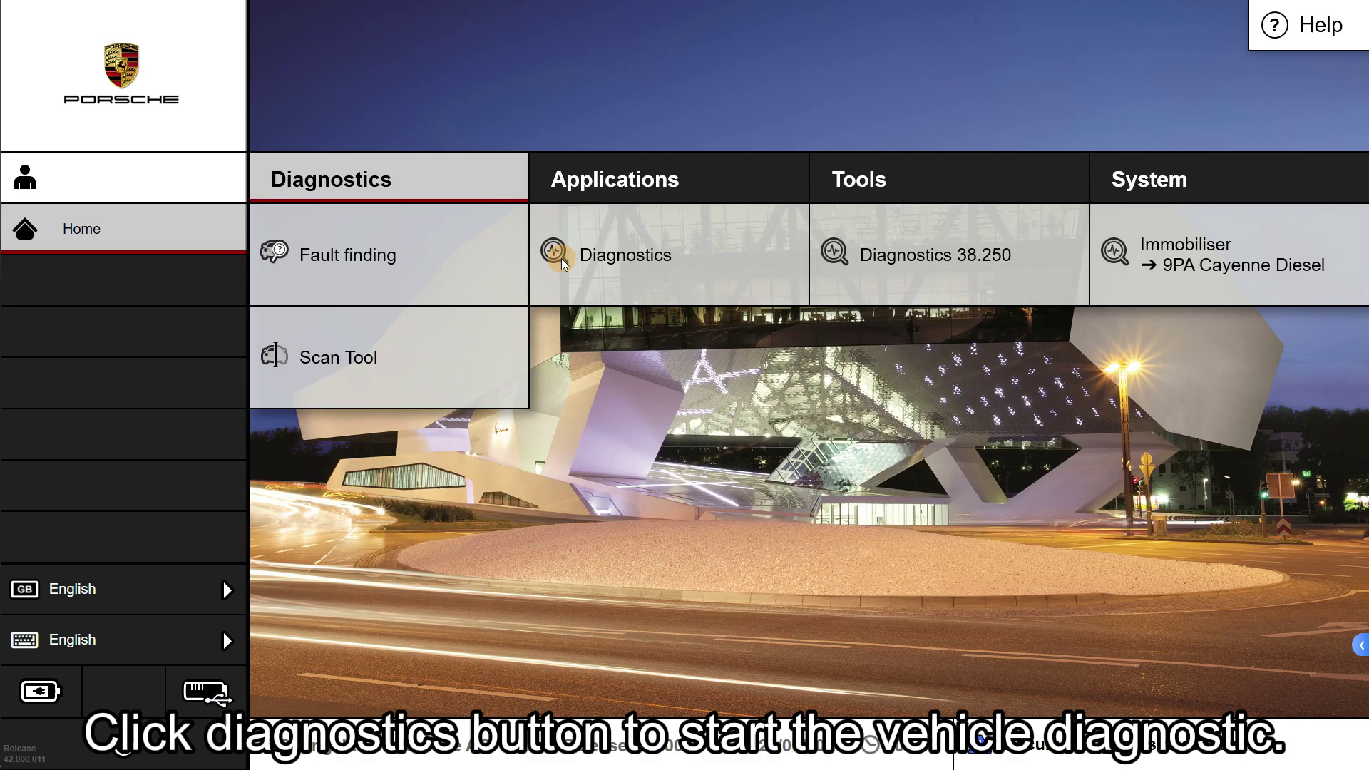
pyautogui.click(644, 257)
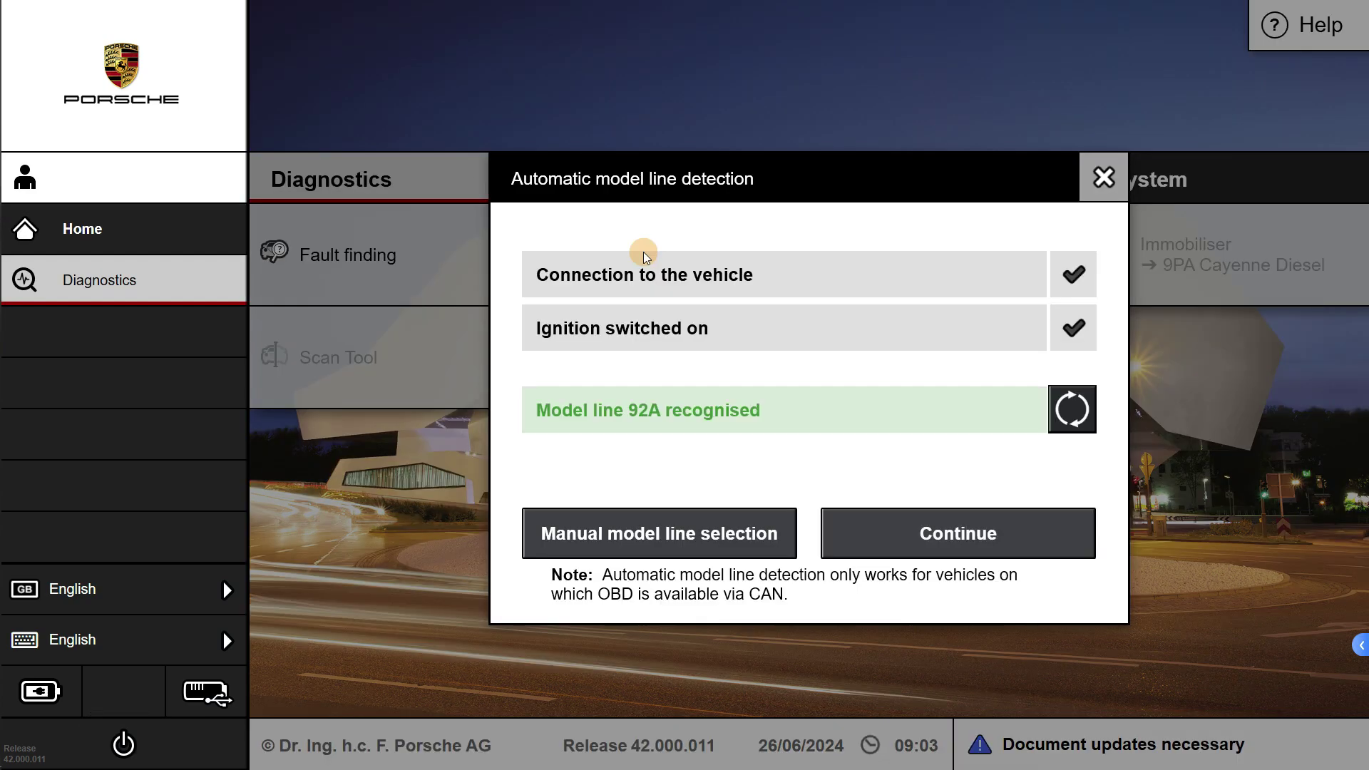
# Accept the recognised 92A model line and continue past the low-voltage notice.
pyautogui.click(938, 535)
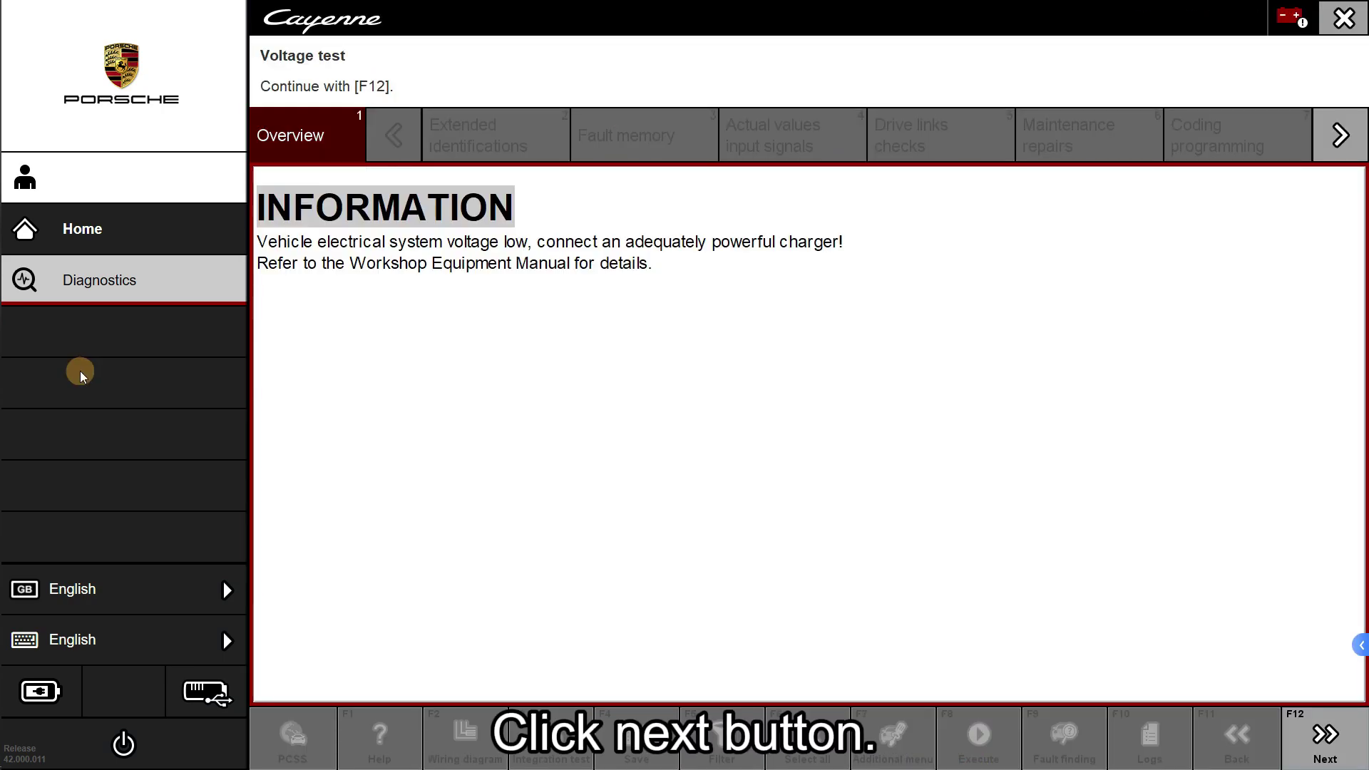
pyautogui.click(1354, 751)
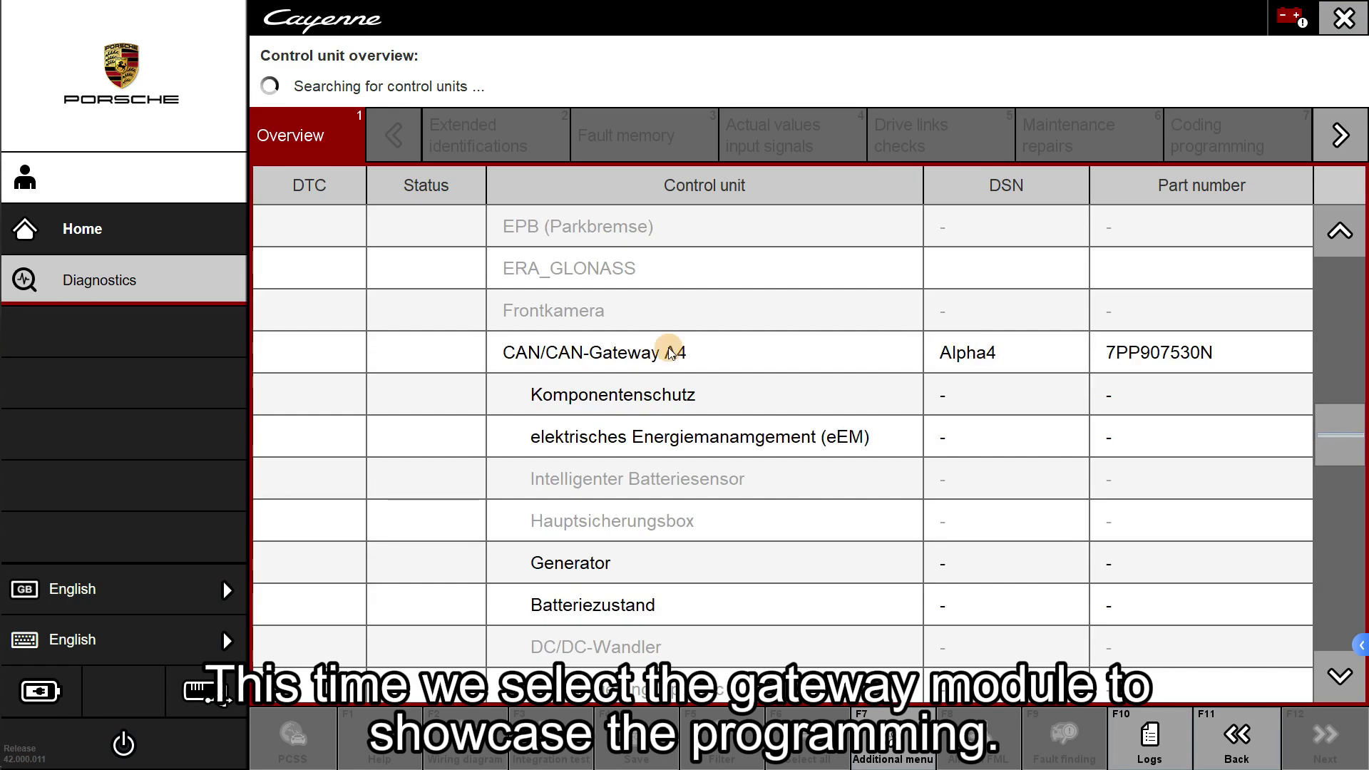
# Select CAN-Gateway A4 and choose 'Programming without programming rules (development)' under Coding programming.
pyautogui.click(668, 351)
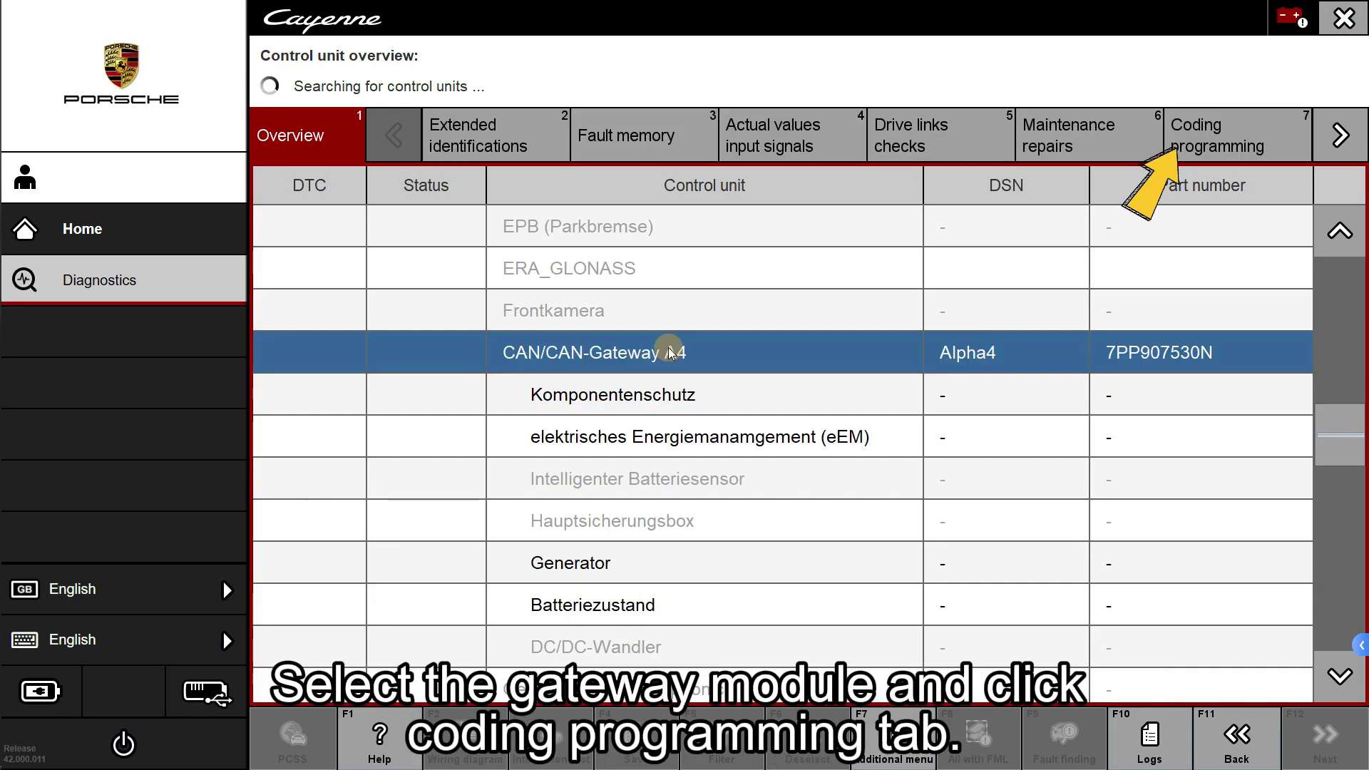
pyautogui.click(1223, 136)
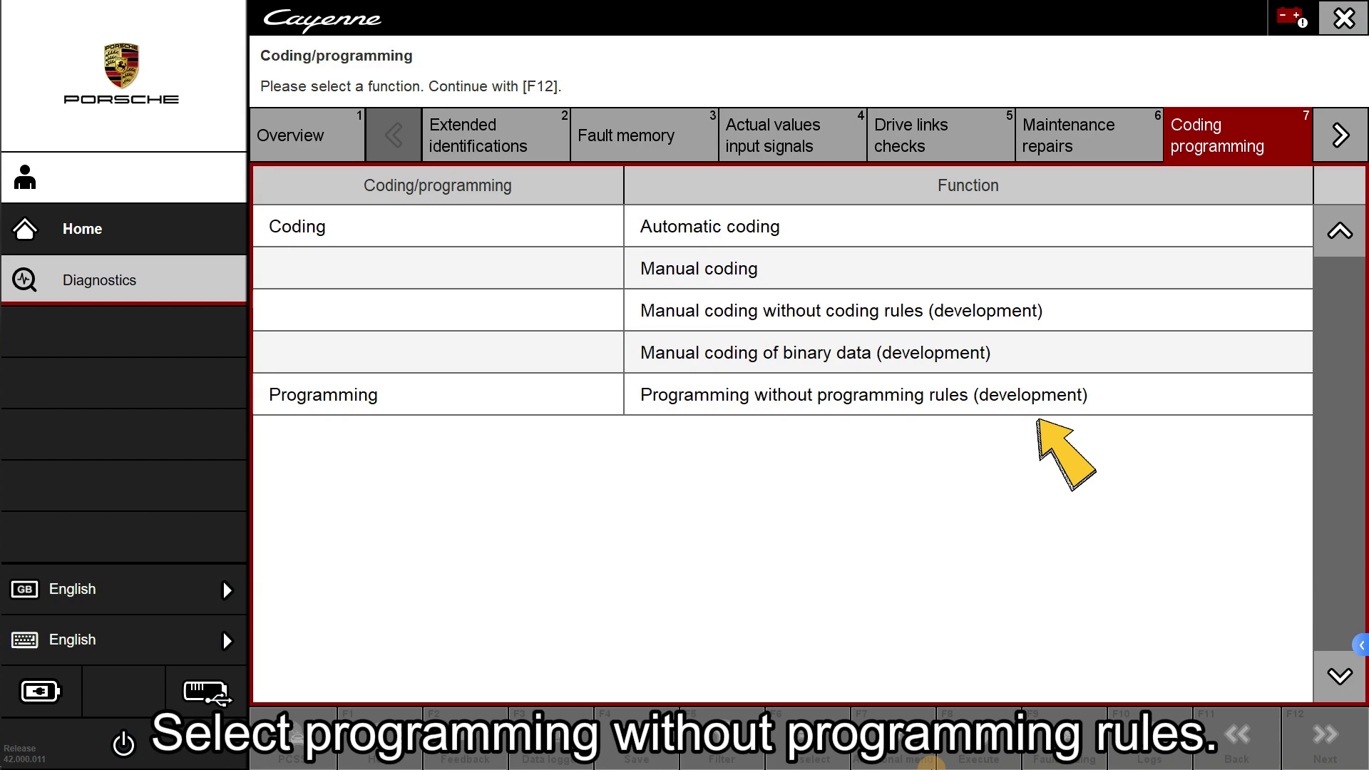
pyautogui.click(862, 407)
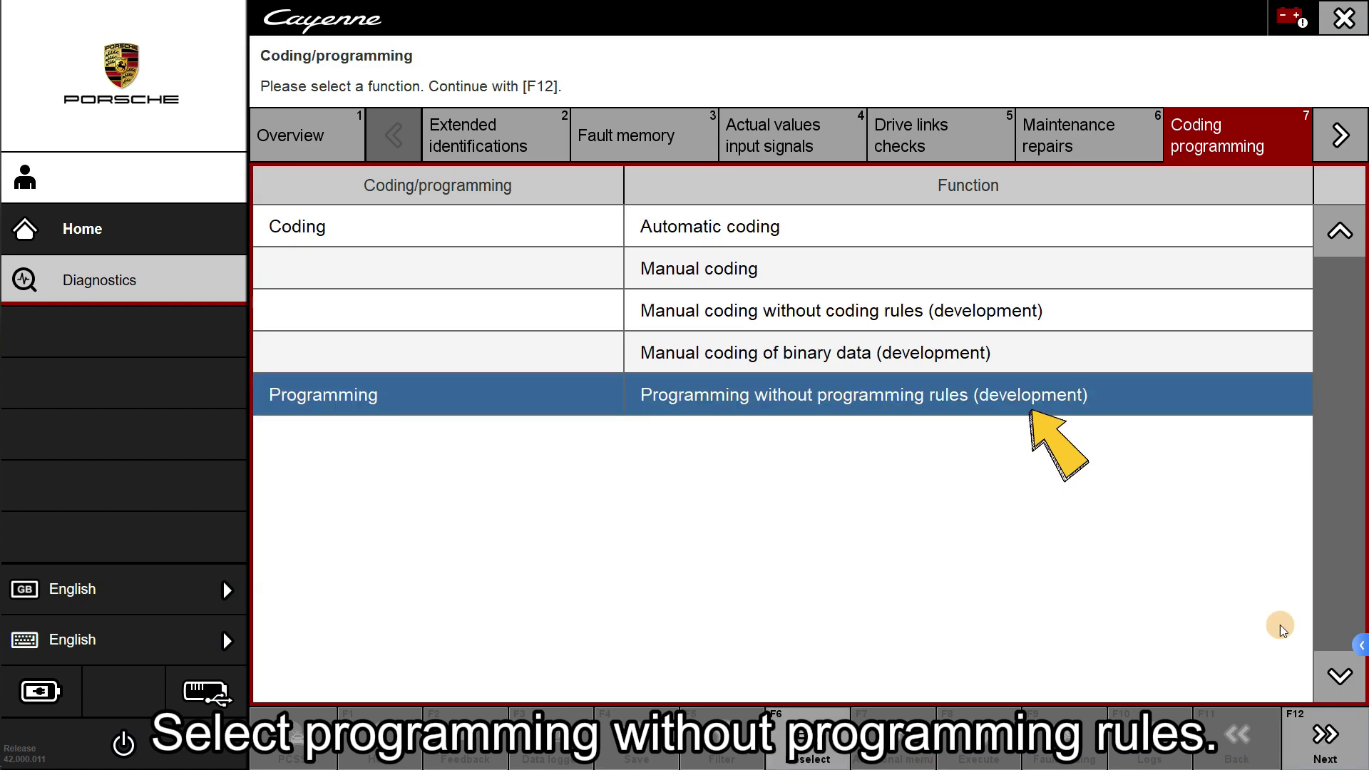
pyautogui.click(1325, 737)
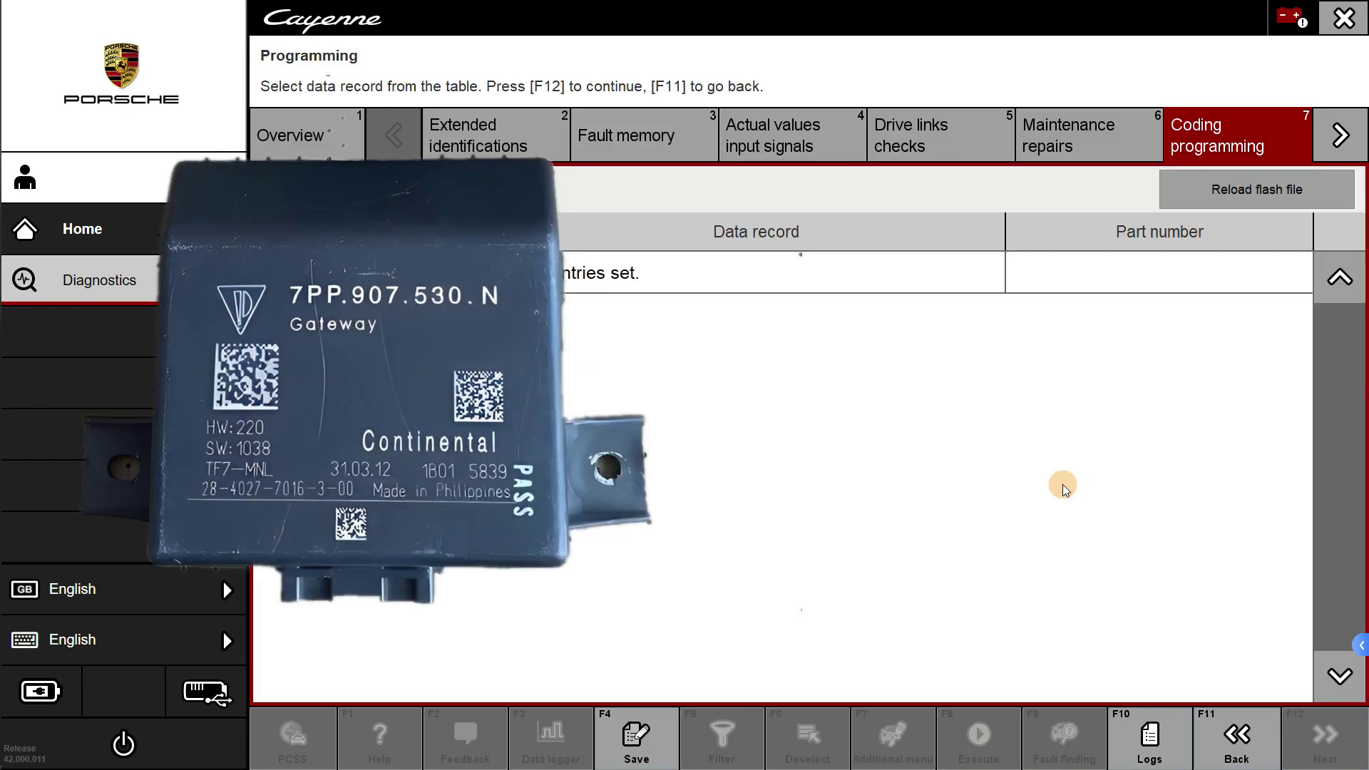
# Reload the flash file CAN-Gateway_A4_7PP907530N .pdx from the firmware folder.
pyautogui.click(1241, 190)
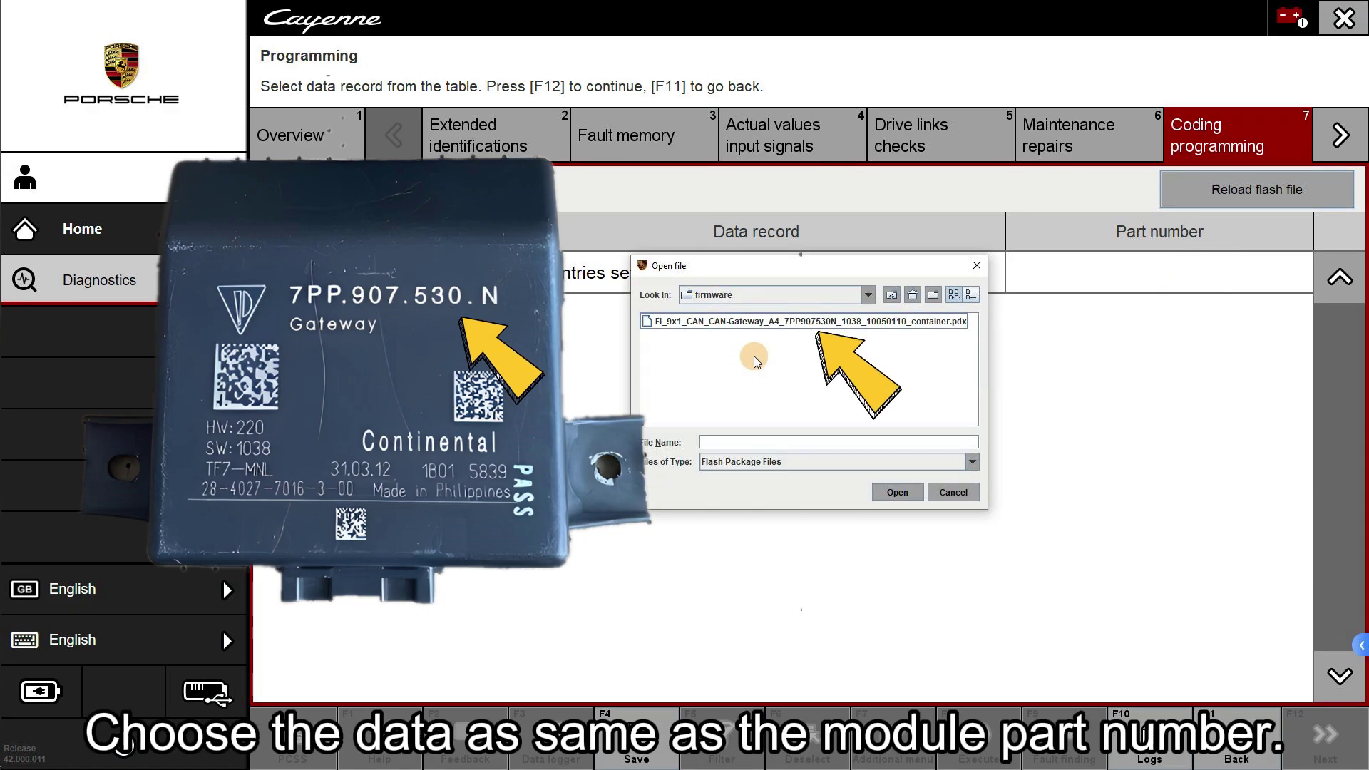
pyautogui.click(810, 321)
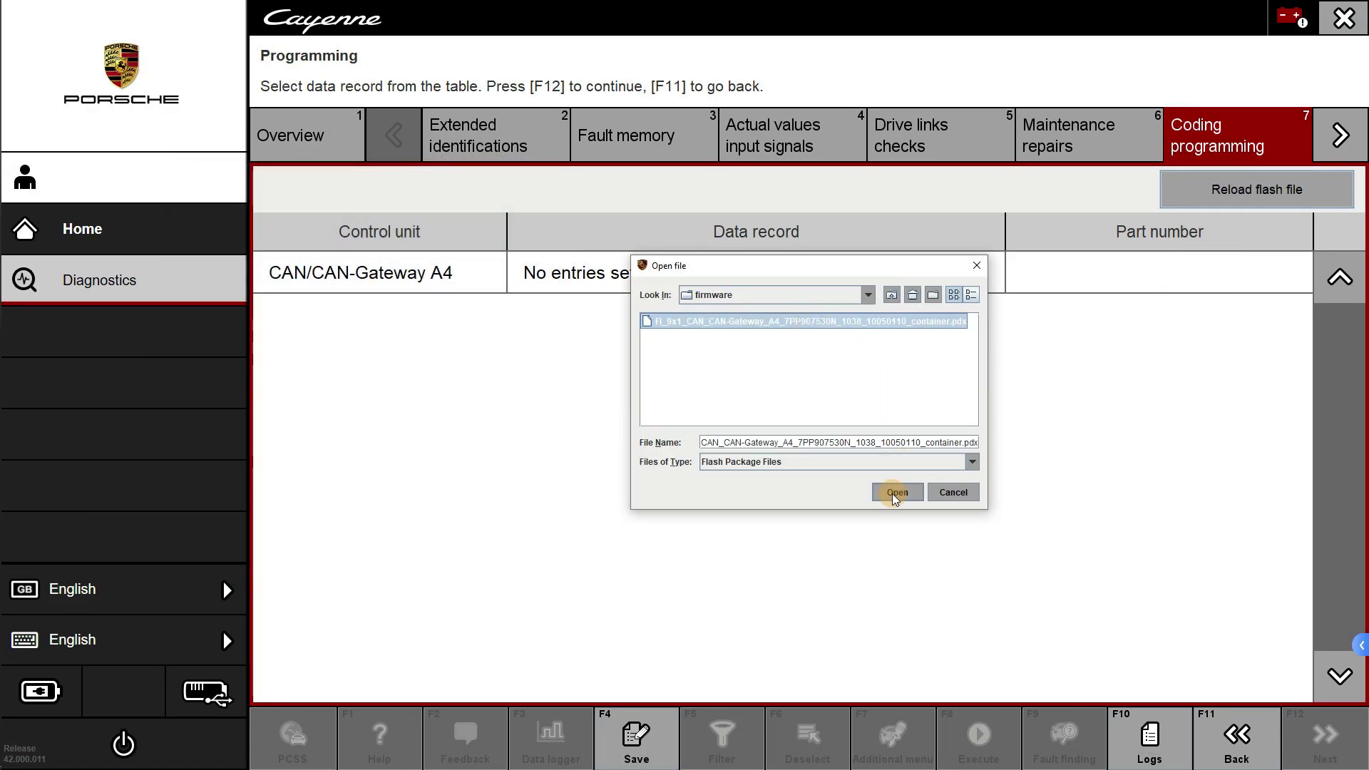
pyautogui.click(896, 492)
# Review the 7PP907530N programming order and execute it with F8.
pyautogui.click(1322, 740)
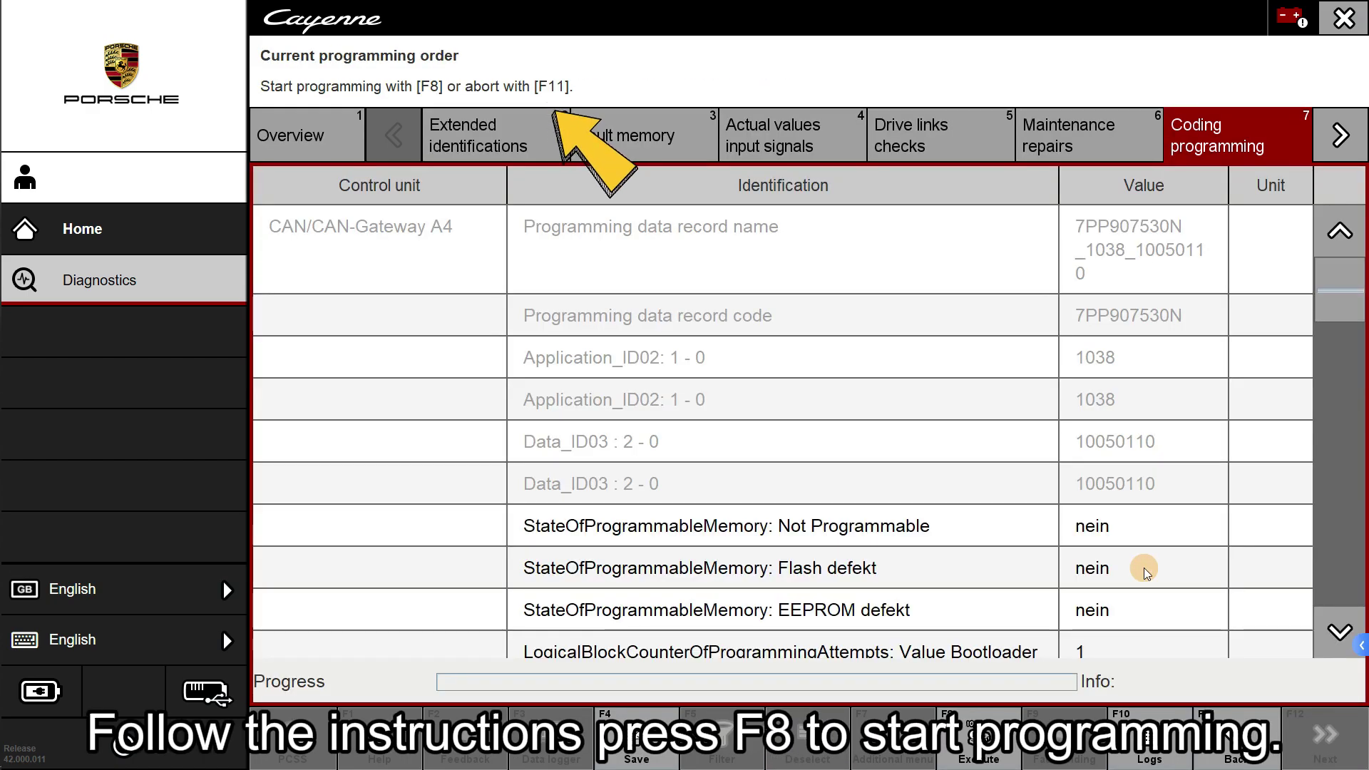
pyautogui.press('F8')
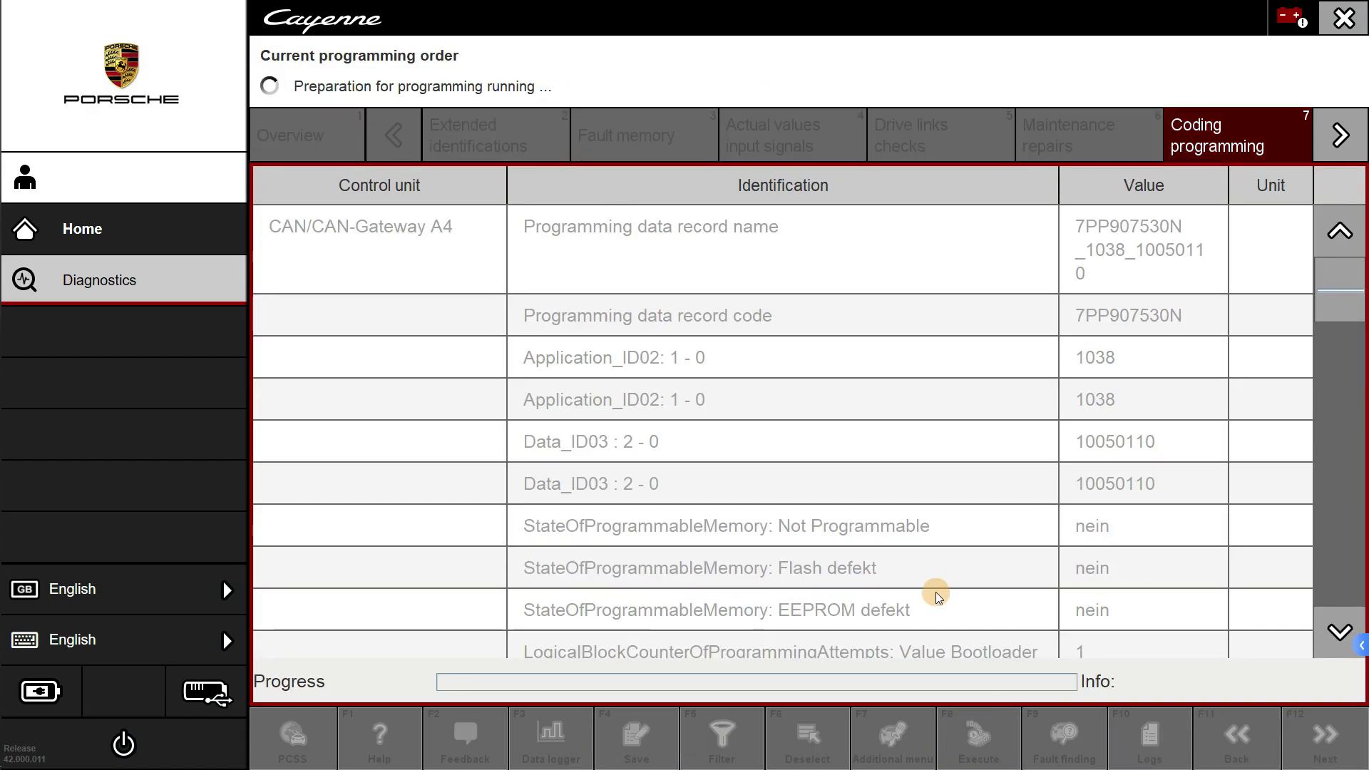